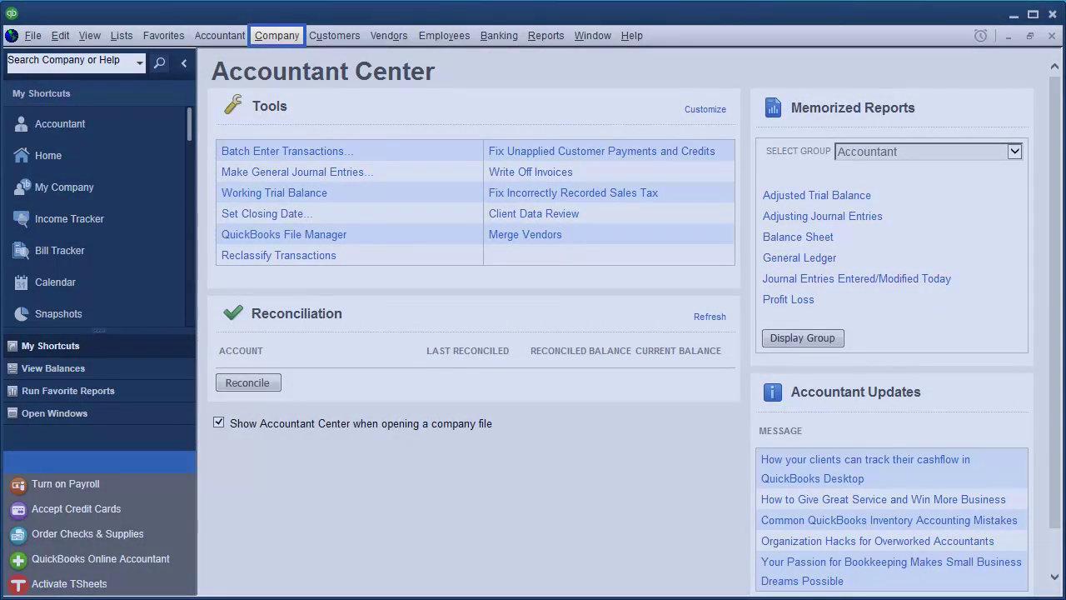
- Bring up the QuickBooks Company menu to reach the Home Page
{"action": "key", "text": "alt+c"}
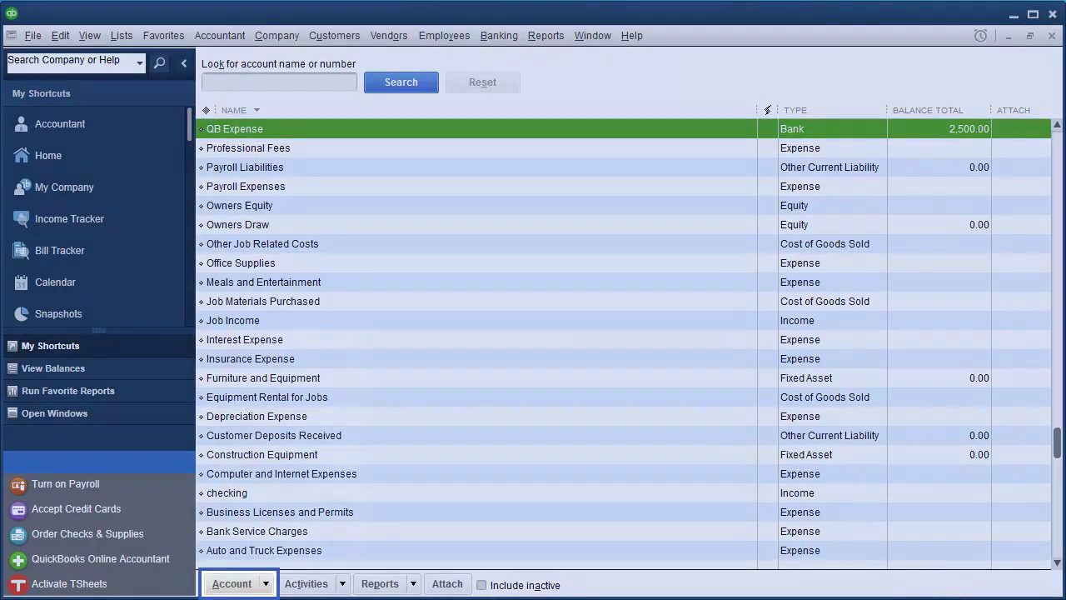
- Show the Account button actions for the QB Expense bank account
{"action": "left_click", "coordinate": [232, 583]}
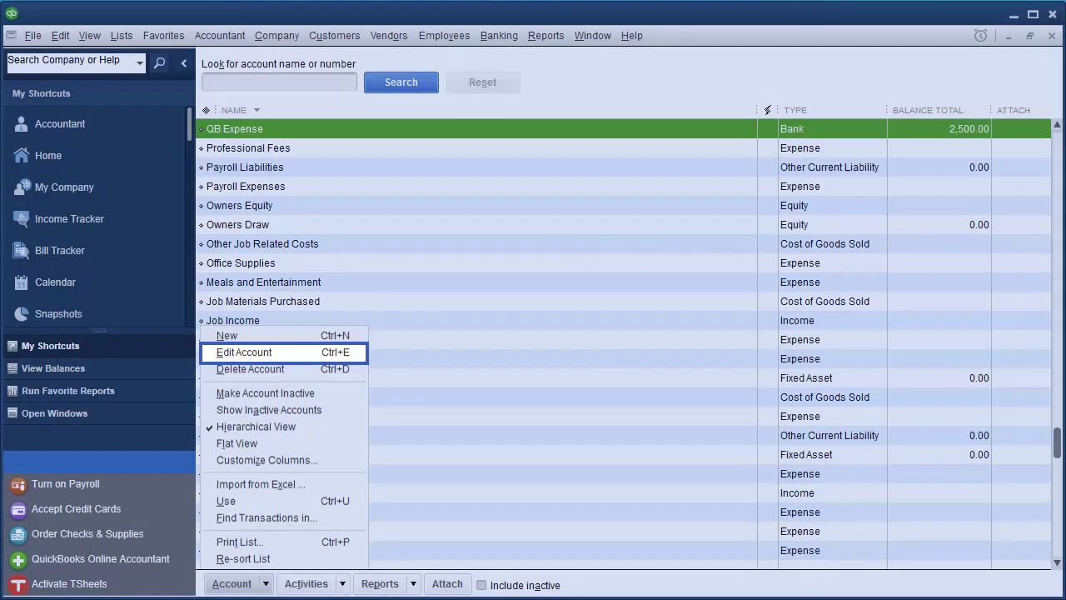
- Edit QB Expense and pick Schedule C: Advertising as its tax-line mapping
{"action": "key", "text": "ctrl+e"}
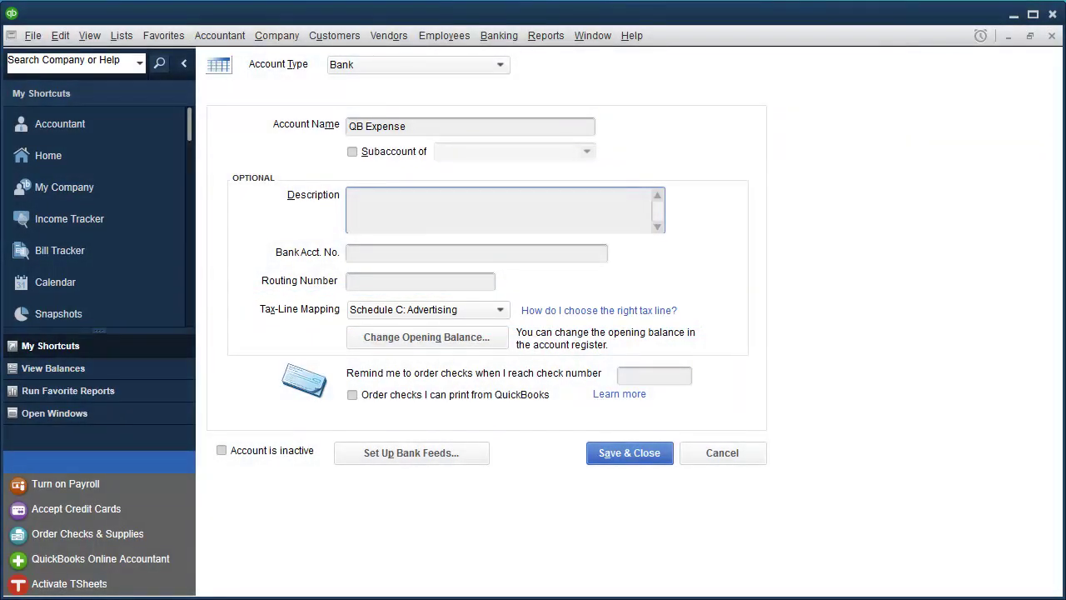
{"action": "key", "text": "alt+Down"}
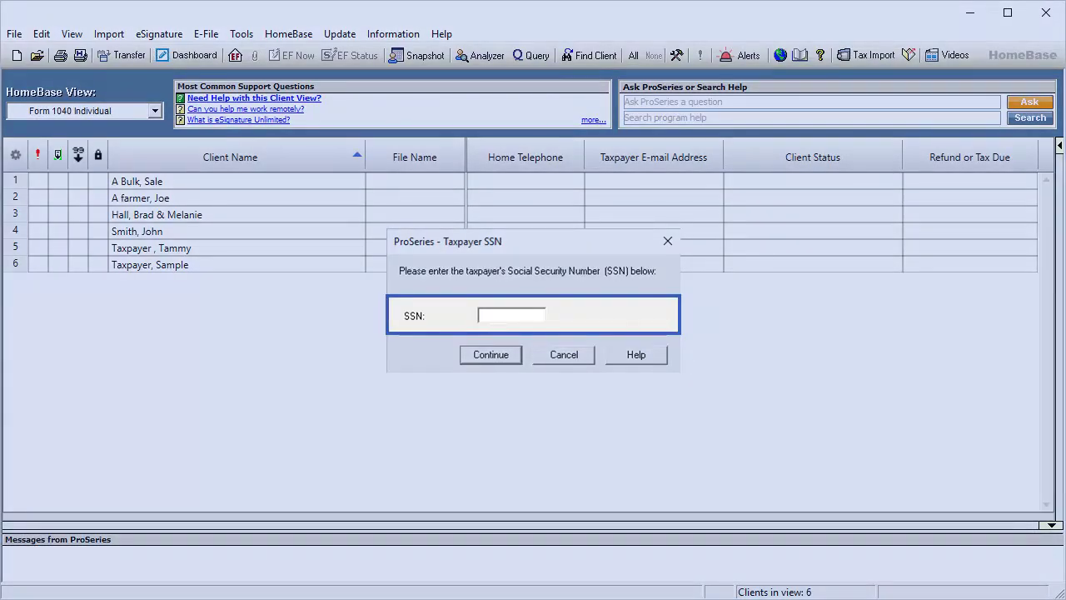
{"action": "type", "text": "121-21-2121"}
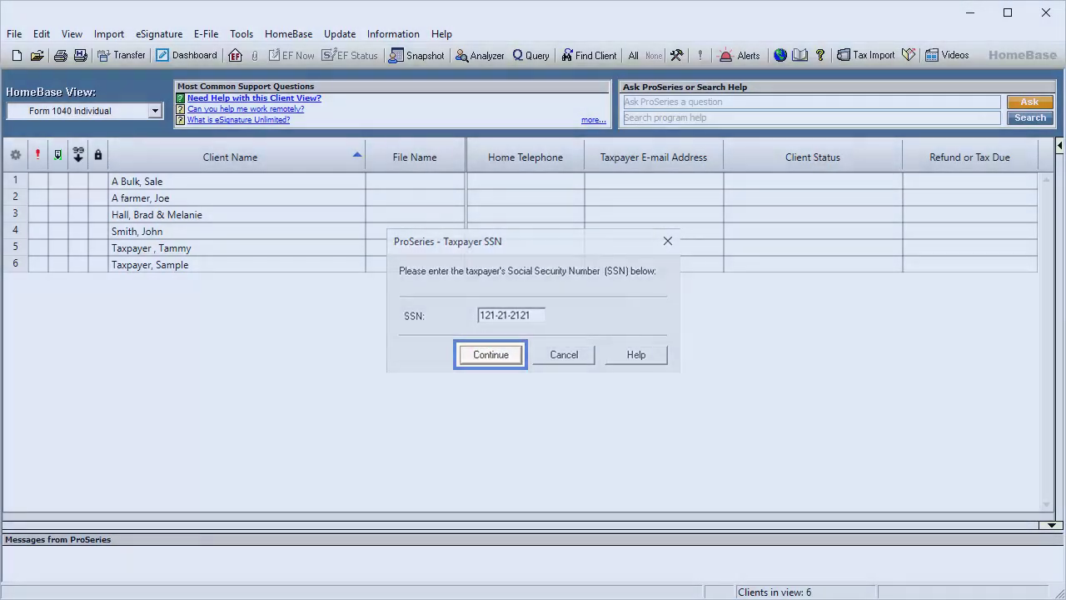
{"action": "key", "text": "Return"}
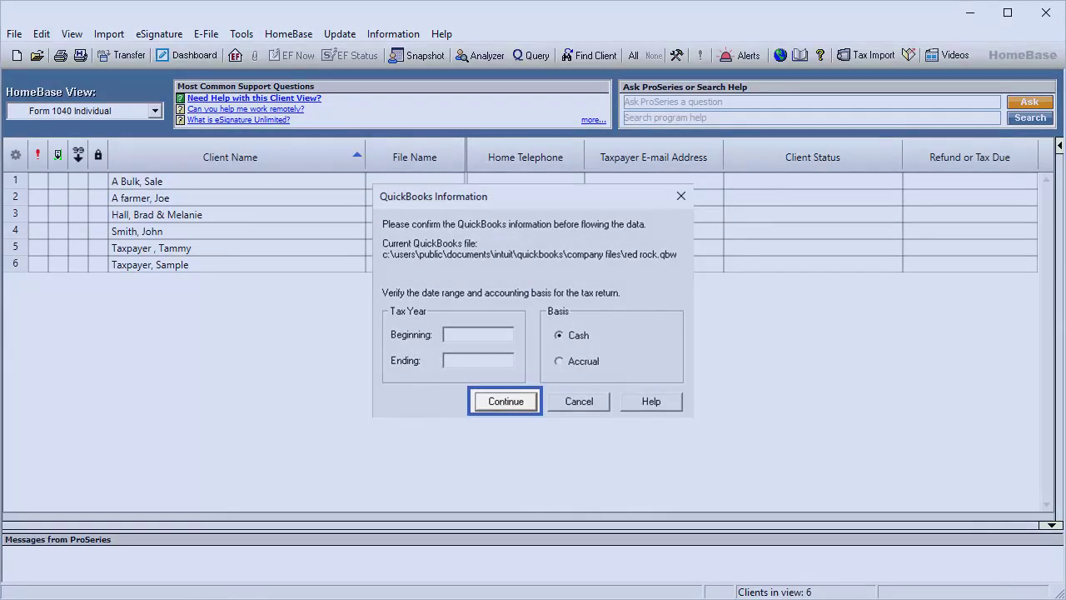
{"action": "key", "text": "Return"}
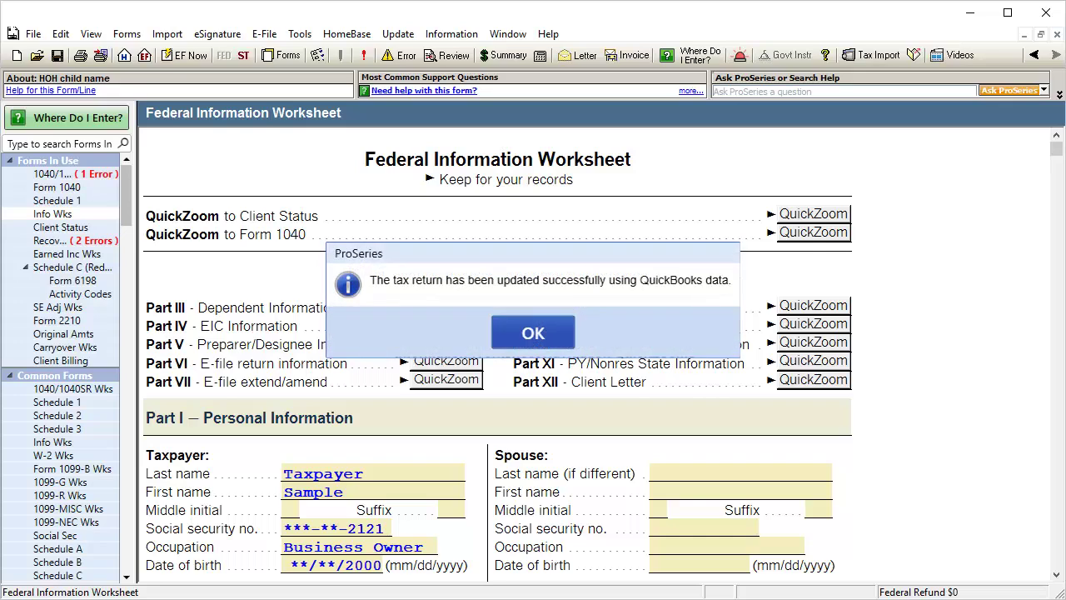
{"action": "key", "text": "Return"}
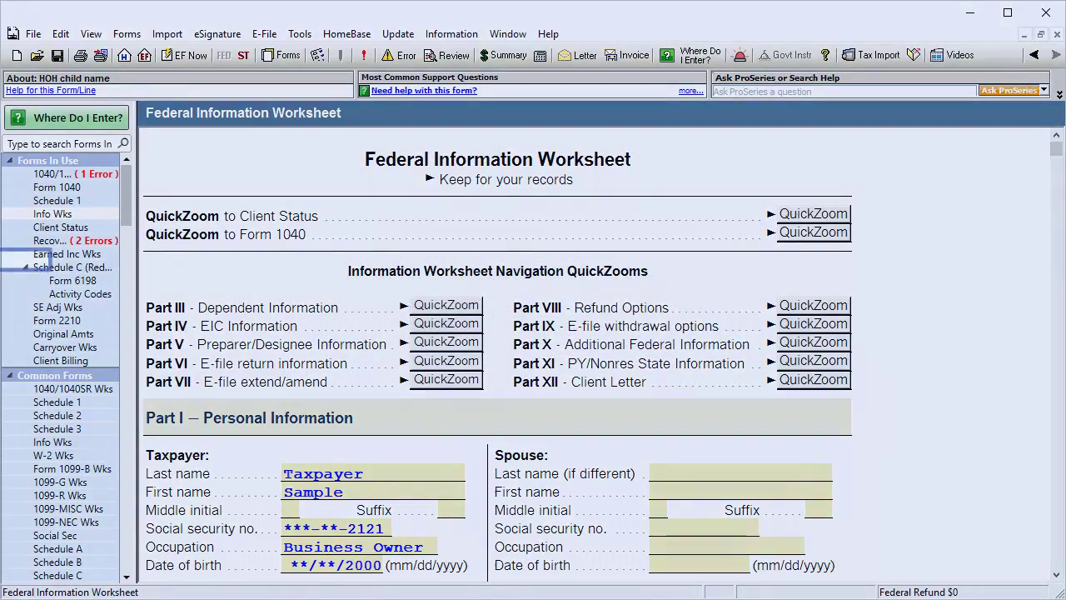
{"action": "left_click", "coordinate": [72, 266]}
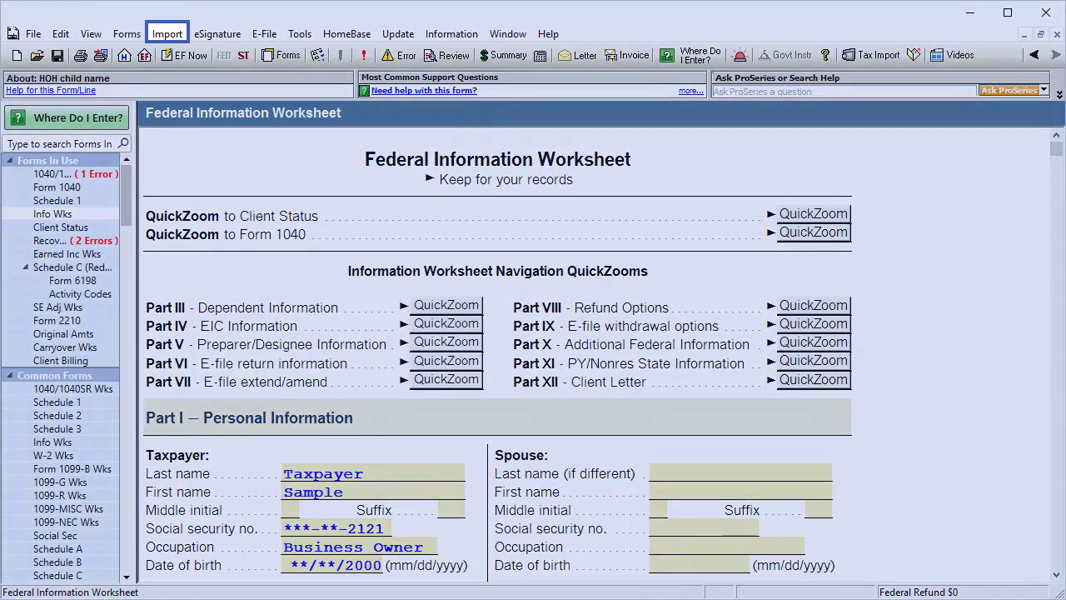
- Update the return with QuickBooks data from the checked red rock company file
{"action": "key", "text": "alt+i"}
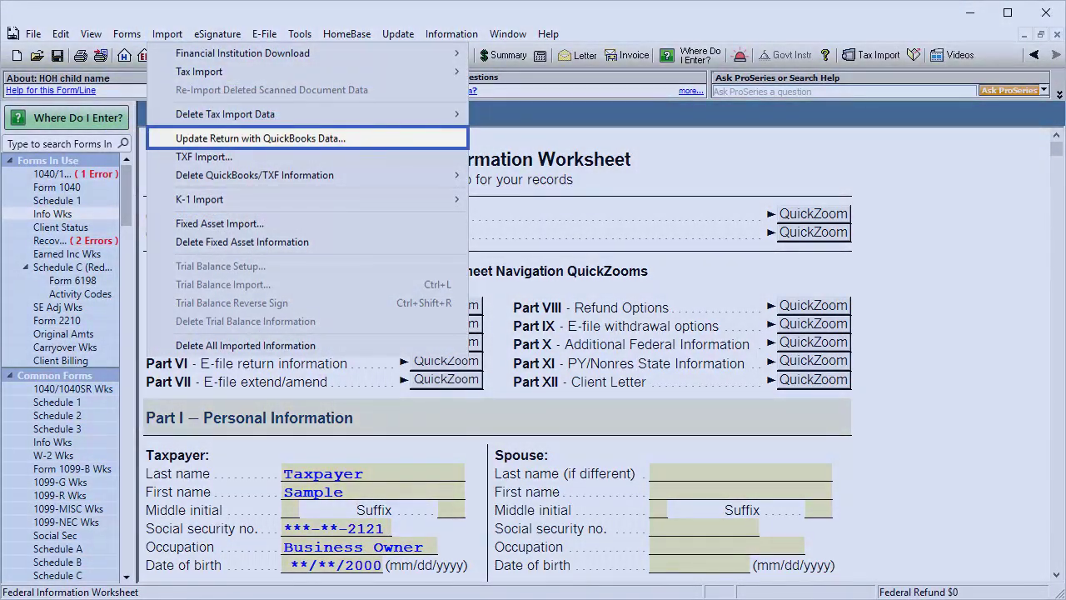
{"action": "key", "text": "Return"}
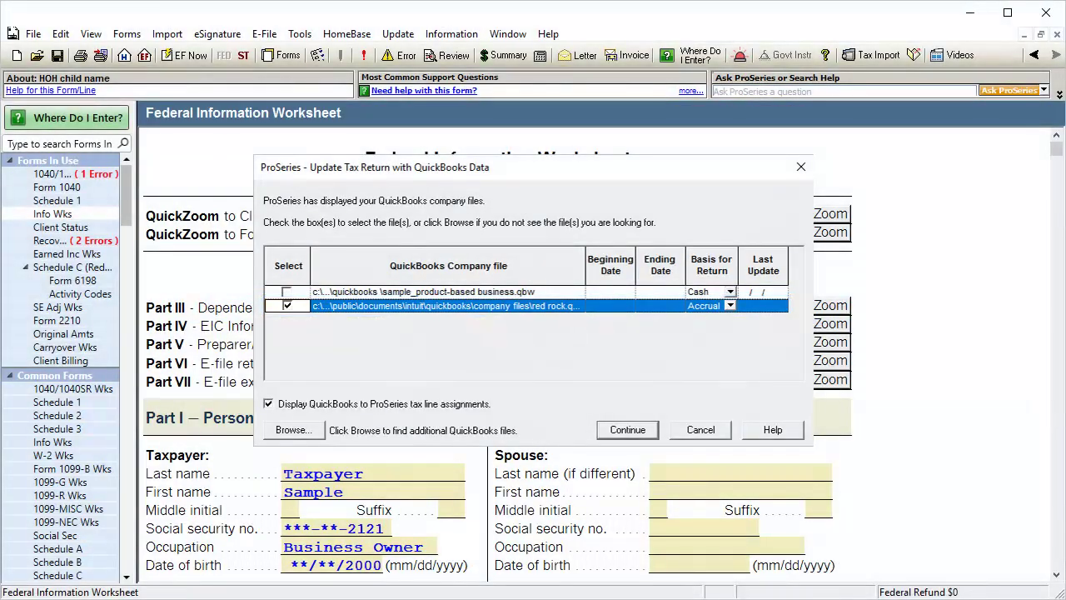
{"action": "key", "text": "Return"}
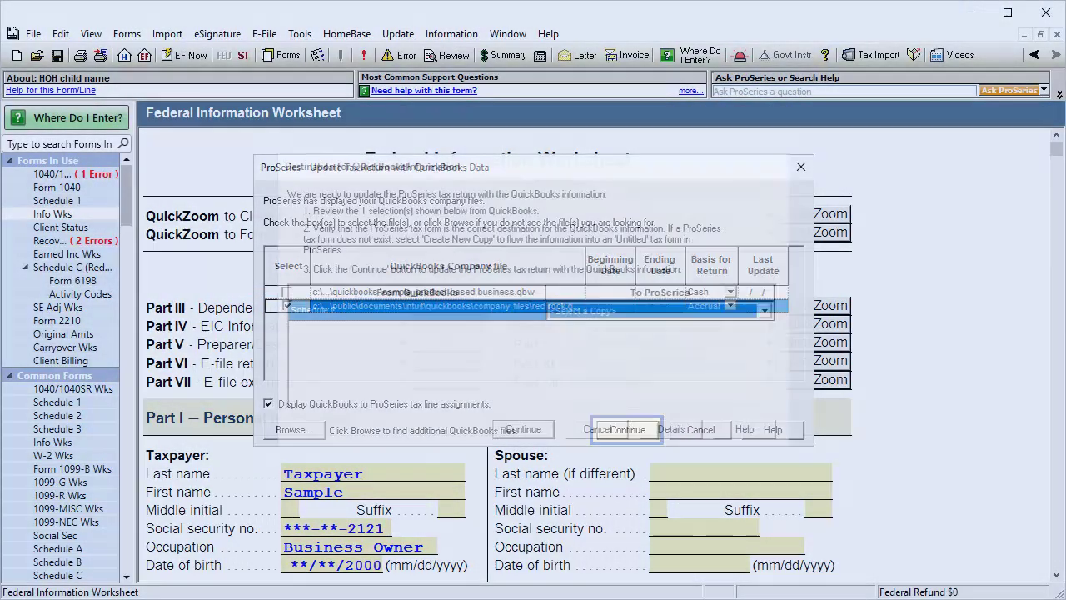